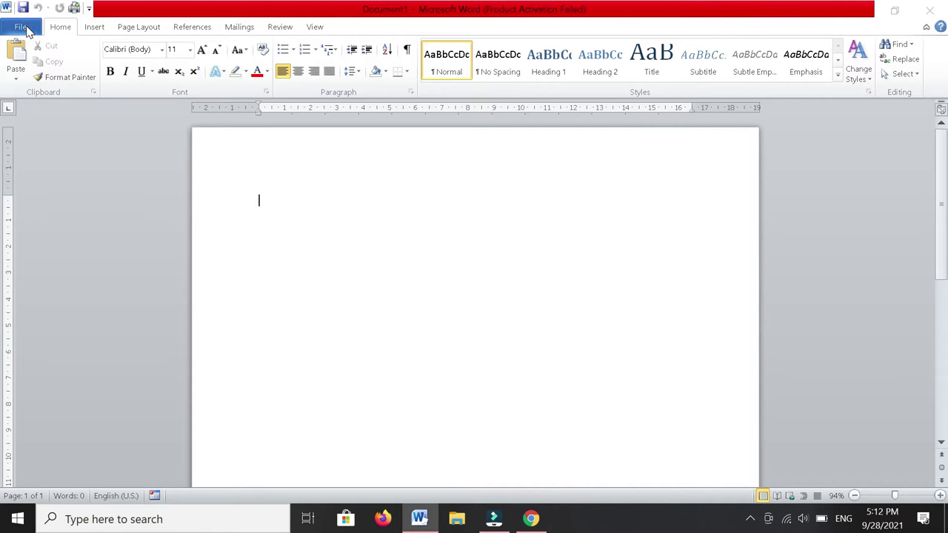
# Check the Office version and activation details under File > Help, then exit Word
pyautogui.click(22, 27)
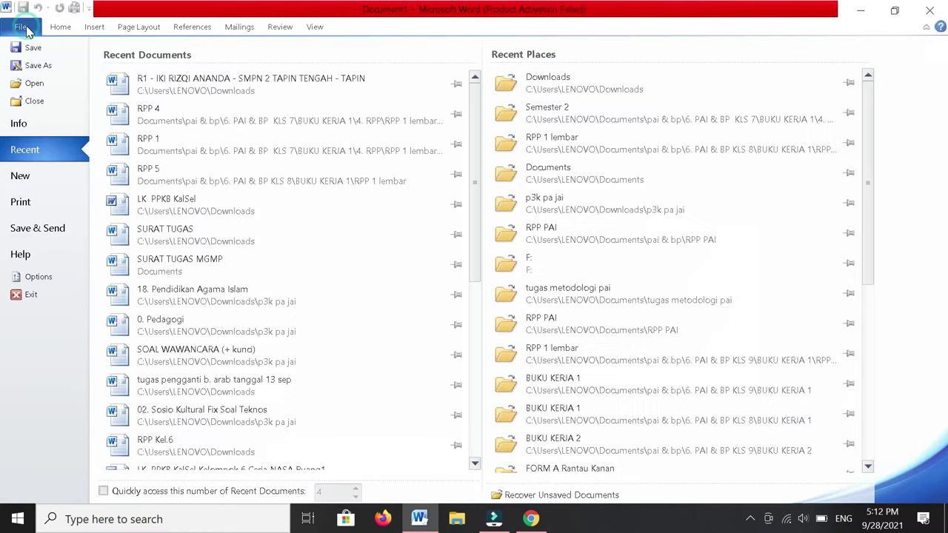
pyautogui.click(24, 255)
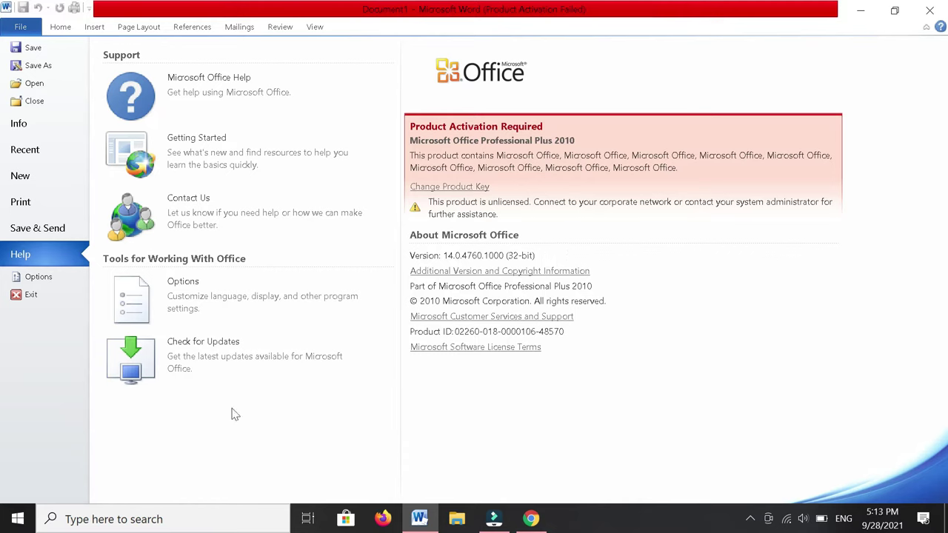
pyautogui.click(43, 300)
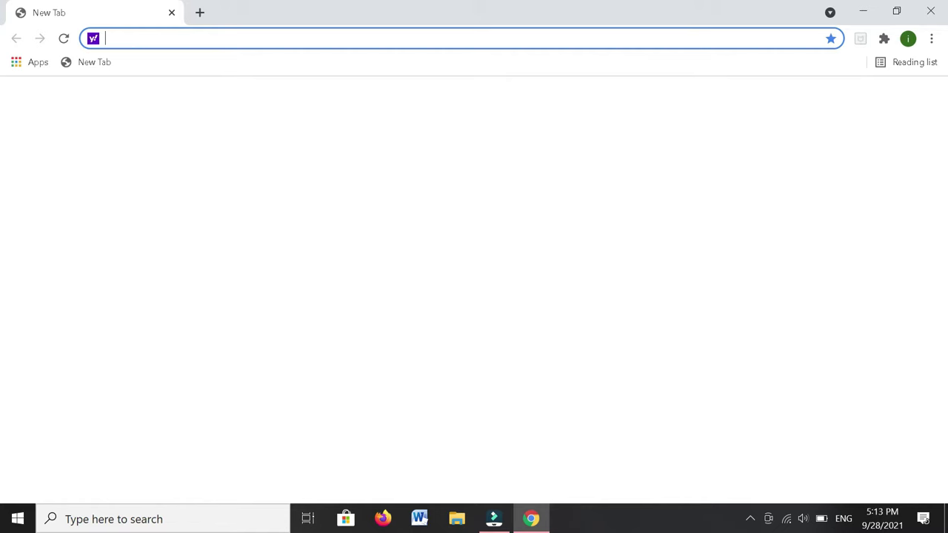
# Search the web for 'Aplikasi Alquran kemenag'
pyautogui.write('Aplikasi Alquran kemenag')
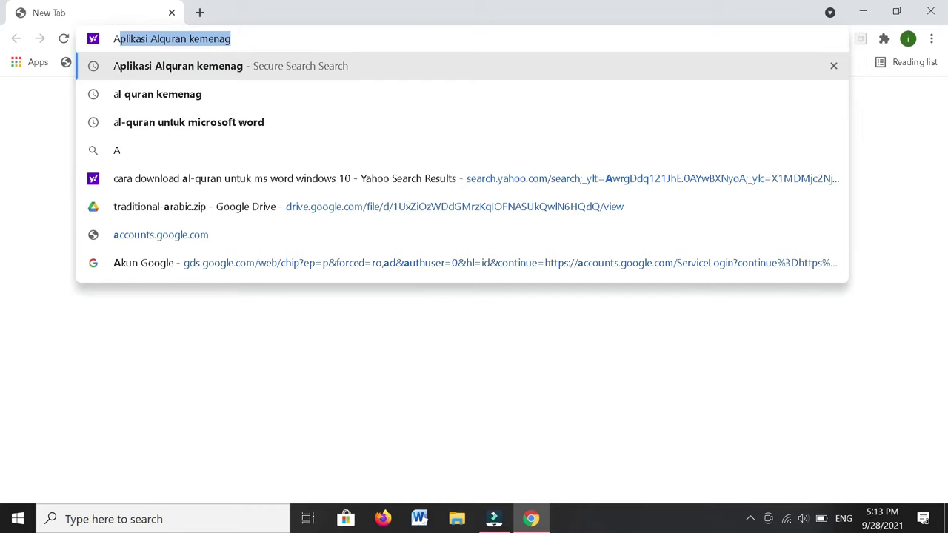
pyautogui.click(276, 37)
pyautogui.press('Return')
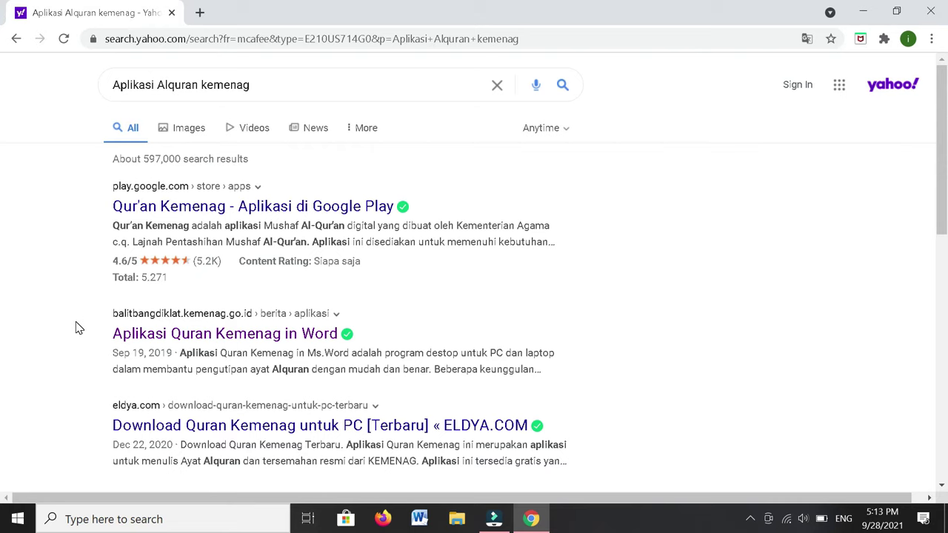
# Open the 'Aplikasi Quran Kemenag in Word' article and scroll to its lajnah.kemenag.go.id/unduhan link
pyautogui.click(129, 334)
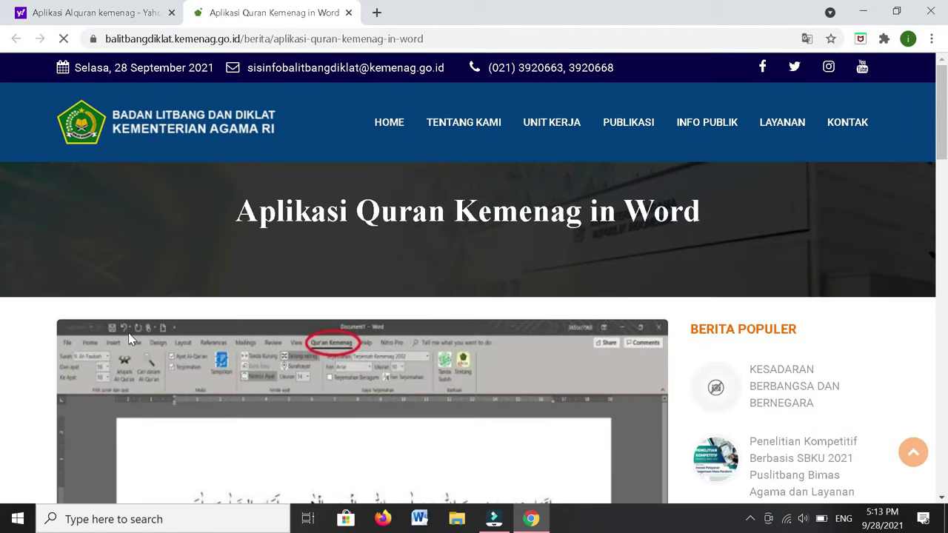
pyautogui.scroll(-5, 129, 338)
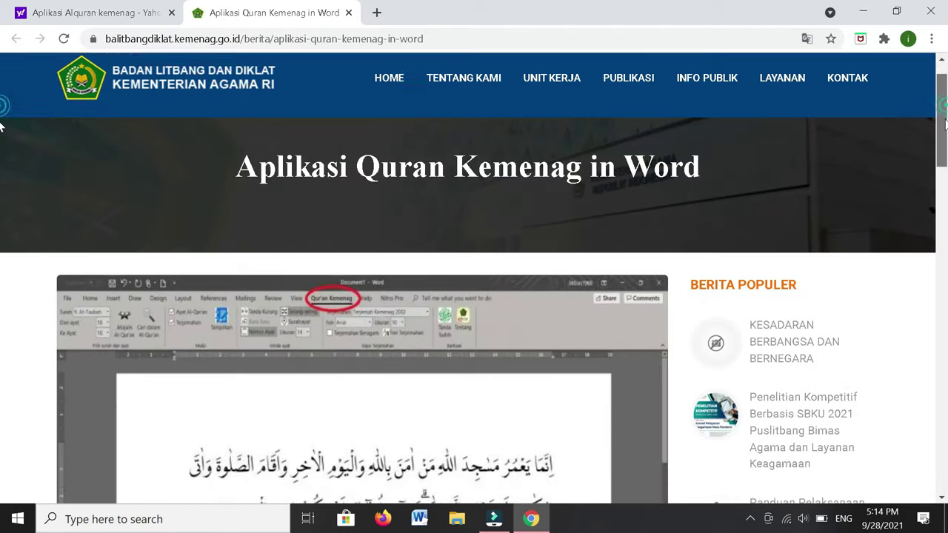
pyautogui.scroll(-2, 3, 172)
pyautogui.scroll(-2, 4, 206)
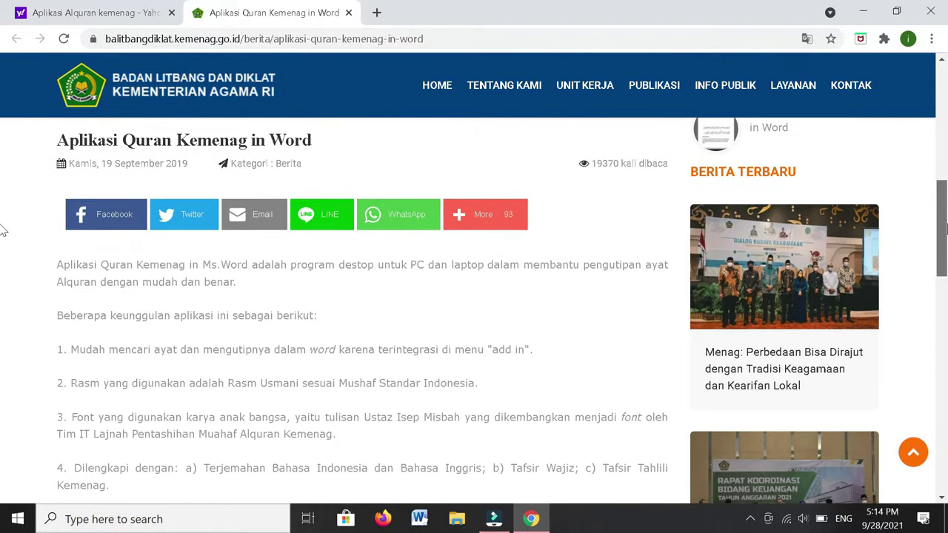
pyautogui.scroll(-2, 5, 227)
pyautogui.scroll(-1, 4, 265)
pyautogui.scroll(-1, 4, 275)
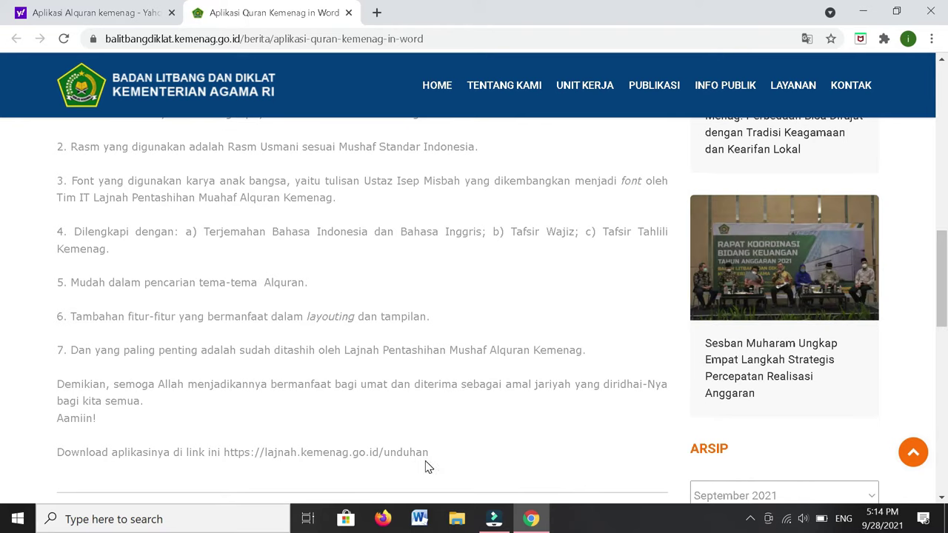
# Download QuranKemenagInMsWord_v2.zip from the Microsoft Word entry on the Lajnah Kemenag downloads page
pyautogui.click(398, 453)
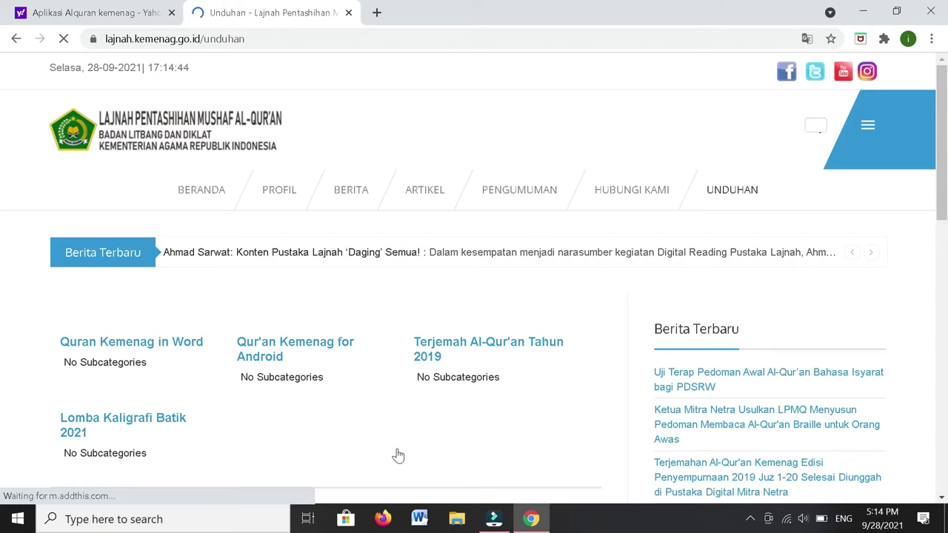
pyautogui.click(184, 349)
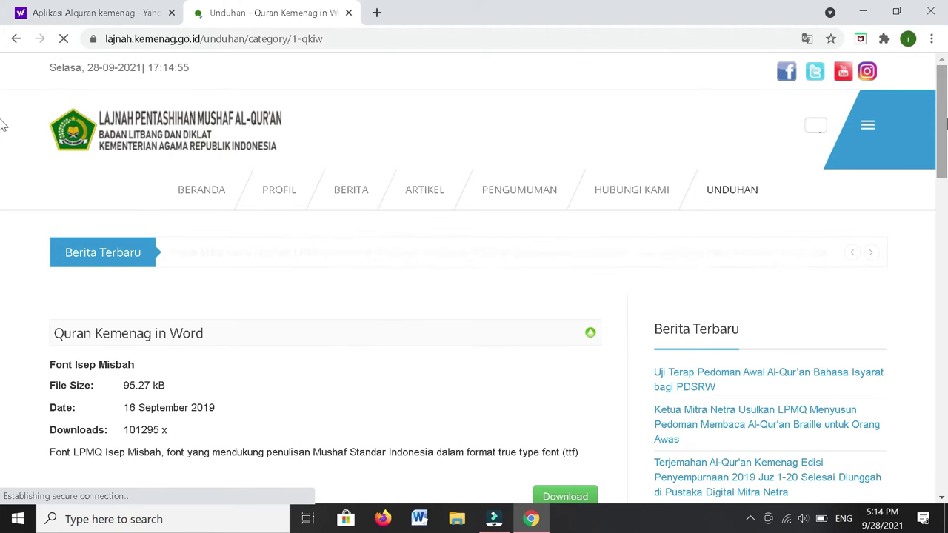
pyautogui.scroll(-2, 2, 130)
pyautogui.scroll(-2, 2, 186)
pyautogui.scroll(-2, 2, 211)
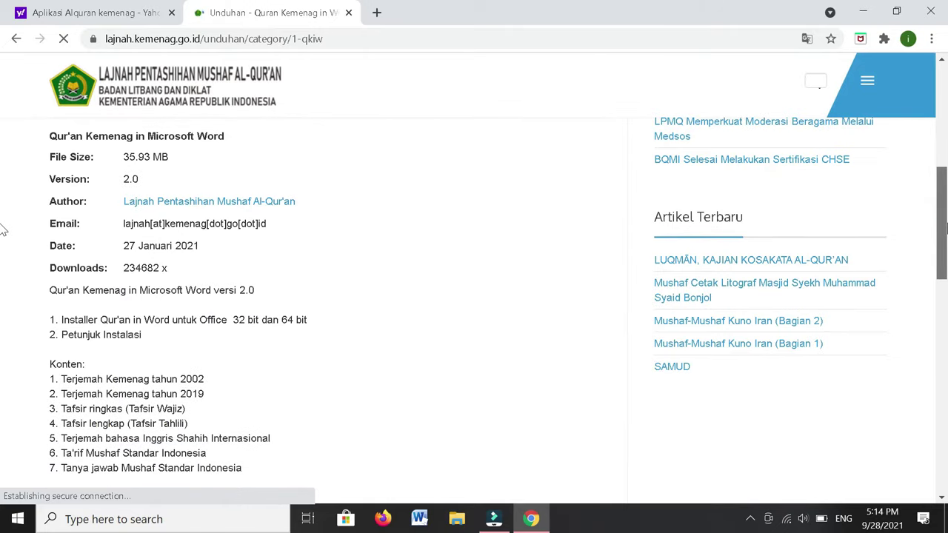
pyautogui.scroll(-1, 2, 237)
pyautogui.scroll(-1, 2, 252)
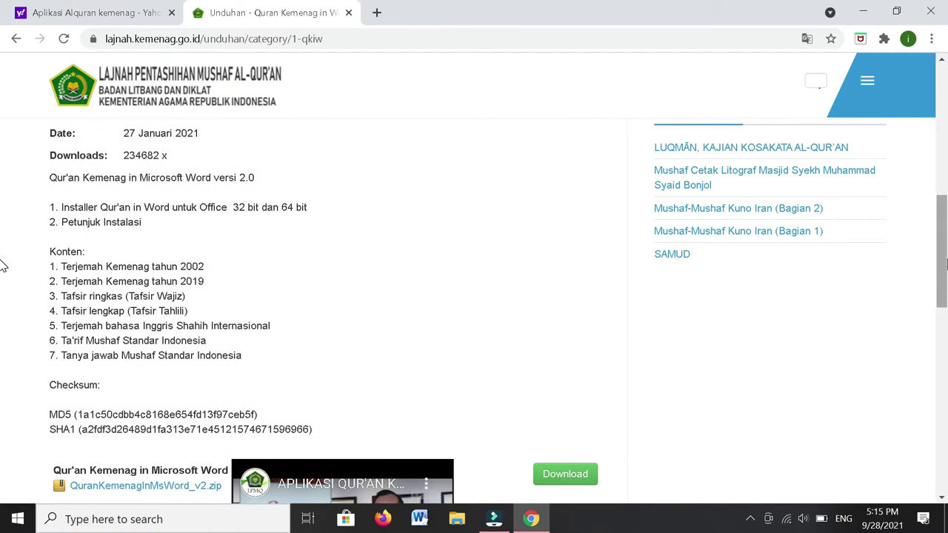
pyautogui.click(577, 475)
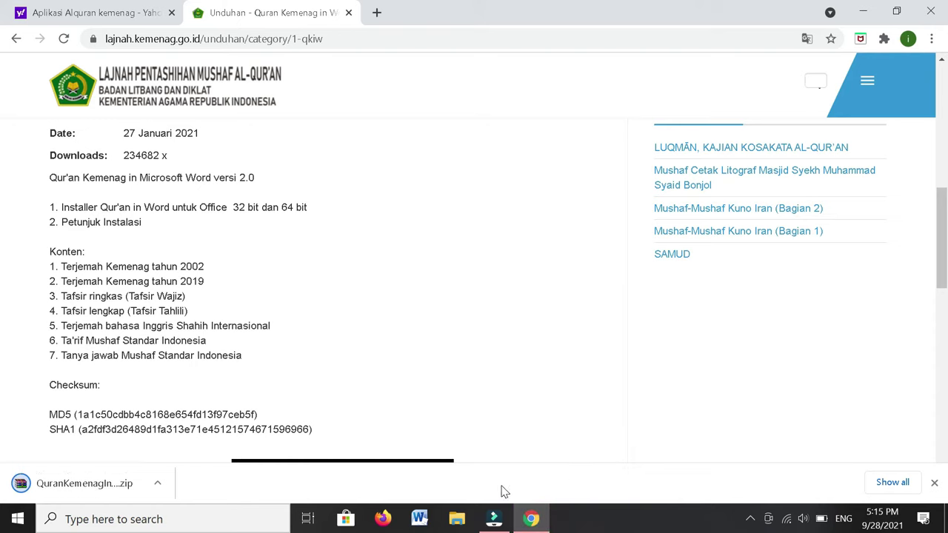
# Extract QuranKemenagInMsWord_v2.zip in place within the Downloads\download folder
pyautogui.click(459, 521)
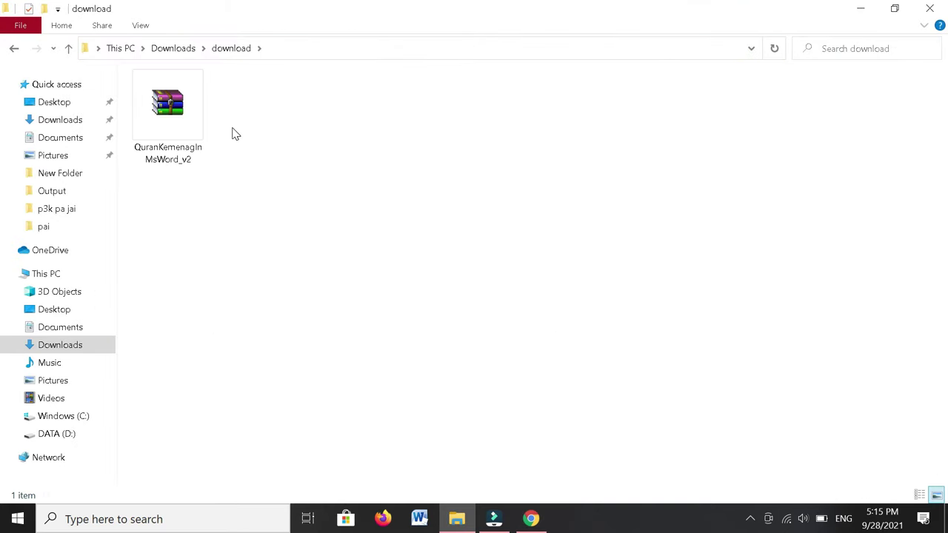
pyautogui.click(191, 121)
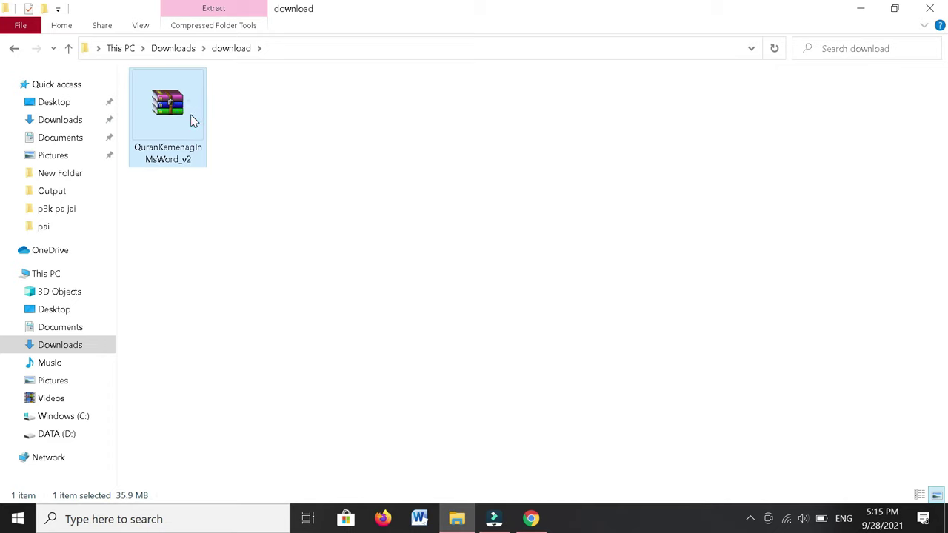
pyautogui.rightClick(191, 121)
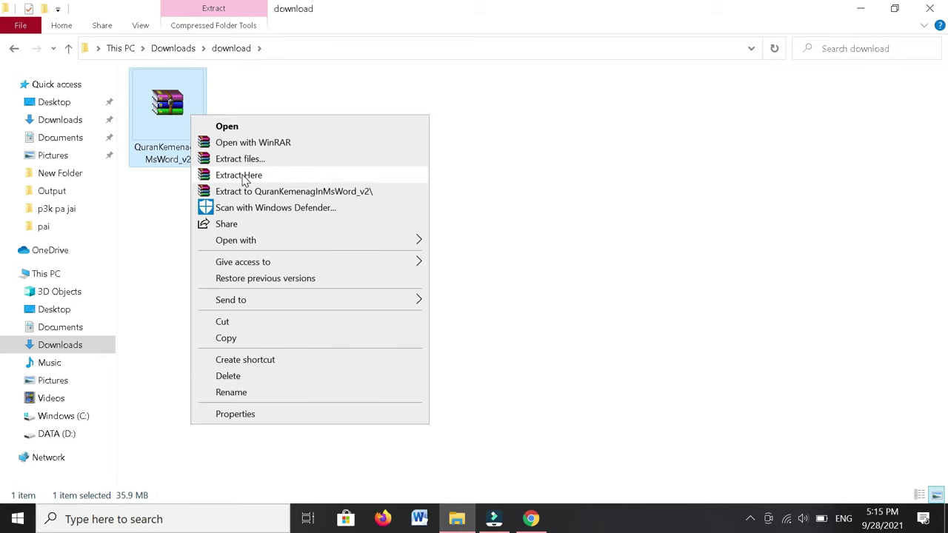
pyautogui.click(245, 177)
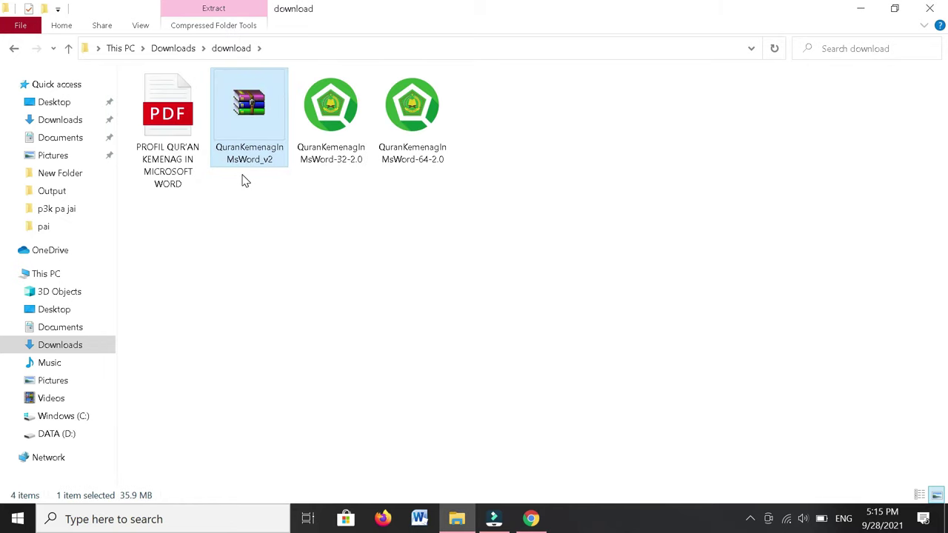
pyautogui.click(252, 200)
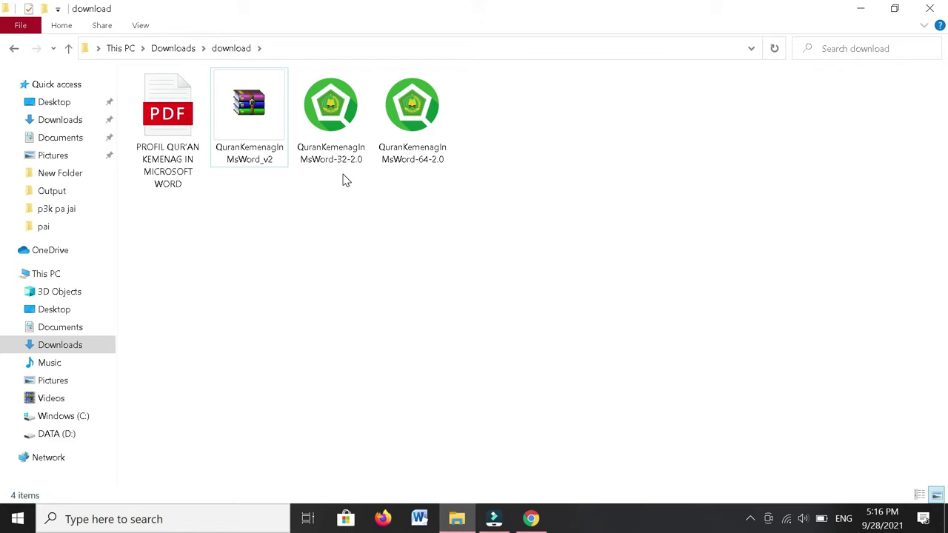
# Run the QuranKemenagInMsWord-32-2.0 installer as administrator
pyautogui.doubleClick(344, 155)
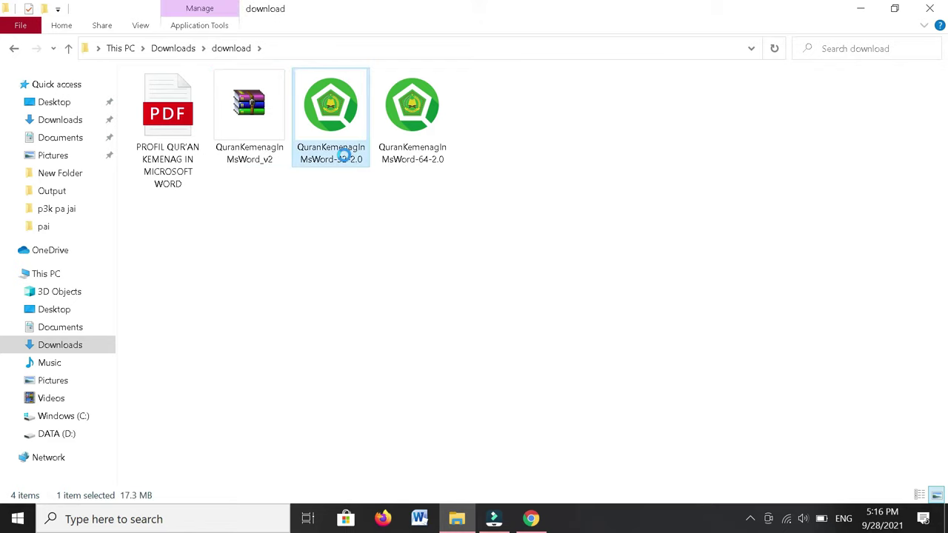
pyautogui.rightClick(345, 157)
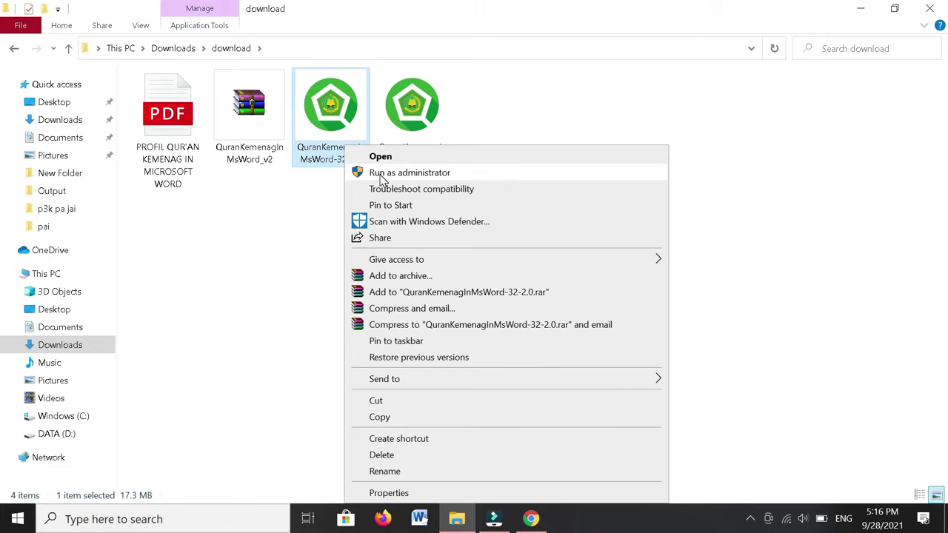
pyautogui.click(380, 175)
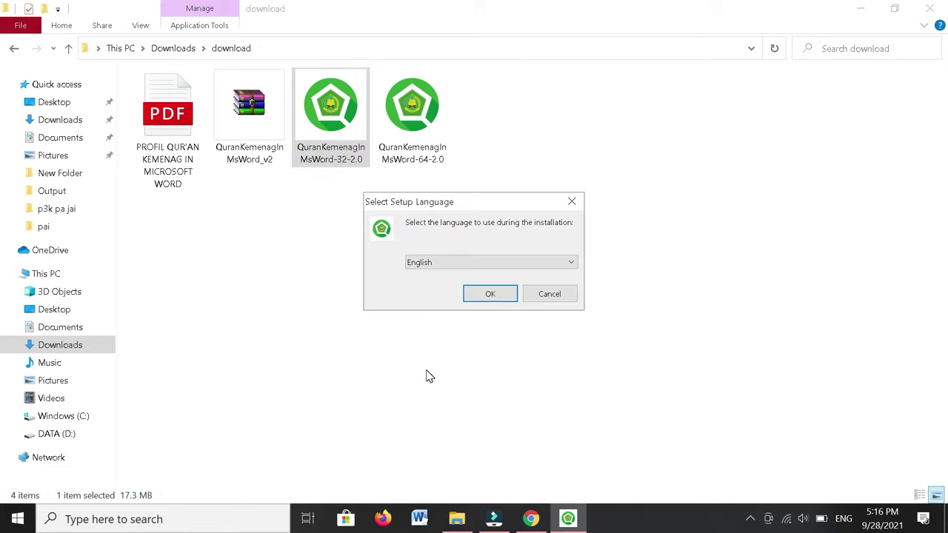
# Install in English, system-wide, to the default C:\Program Files\QuranKemenagInMsWord-32 folder and finish
pyautogui.click(490, 295)
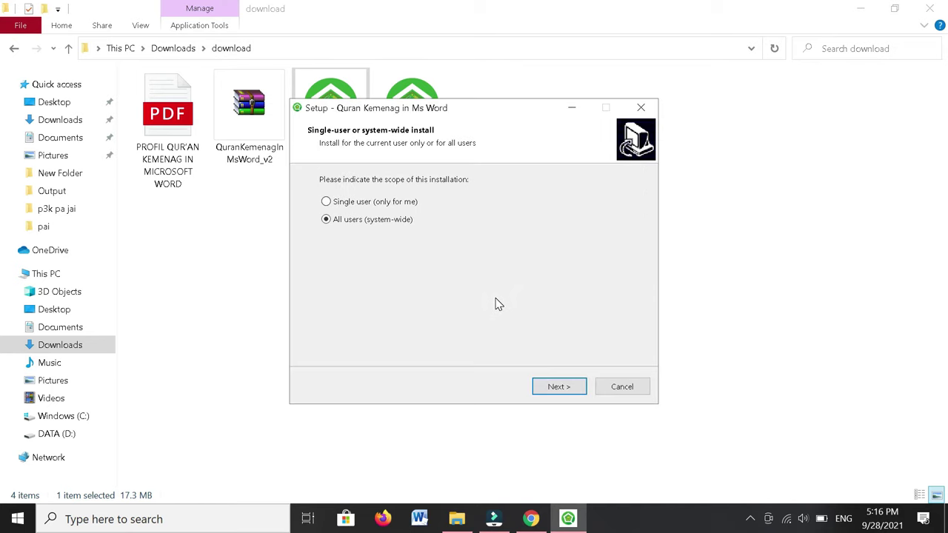
pyautogui.click(560, 395)
pyautogui.click(562, 395)
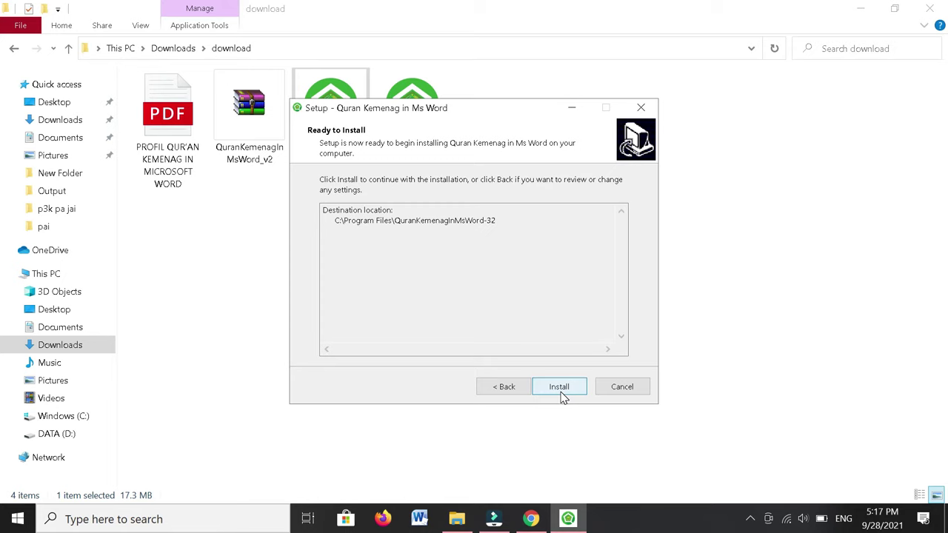
pyautogui.click(561, 396)
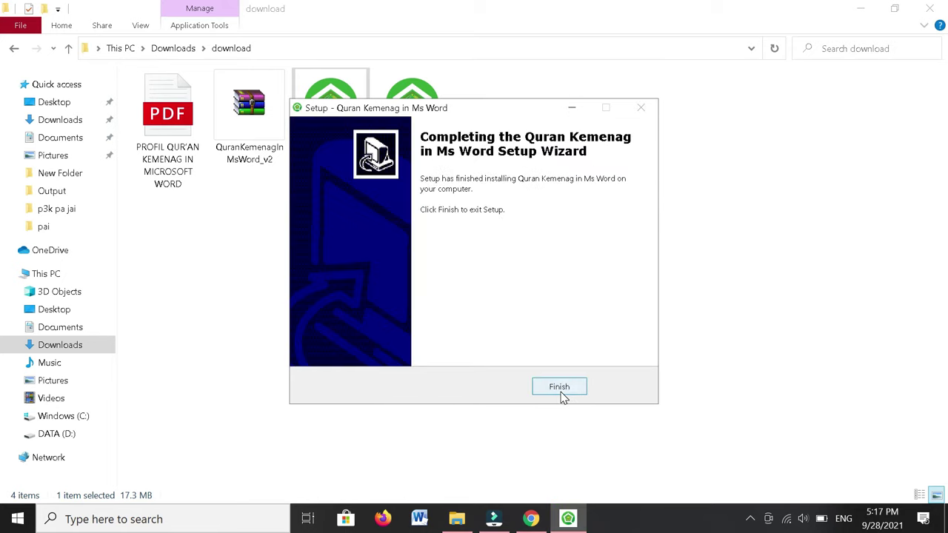
pyautogui.click(560, 388)
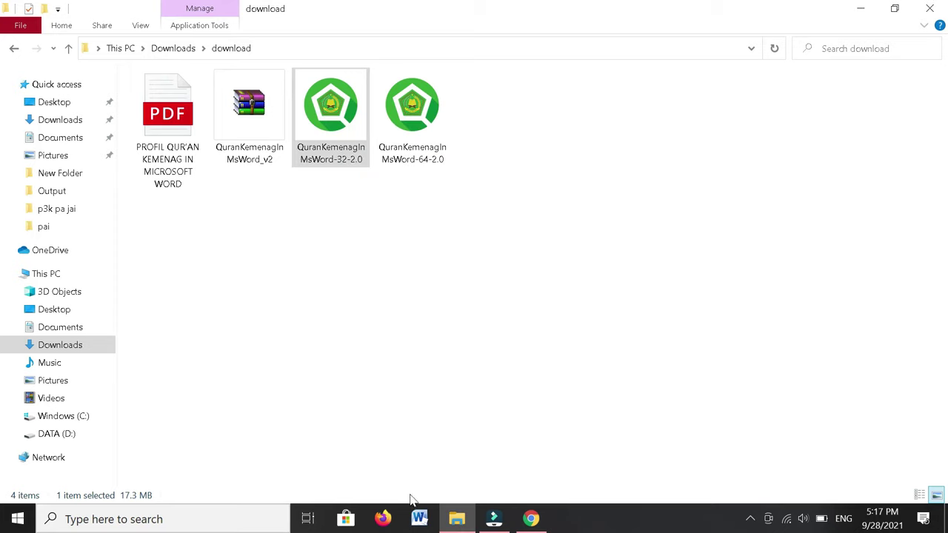
# Launch Word 2010 from the taskbar, opening a blank Document1
pyautogui.click(420, 519)
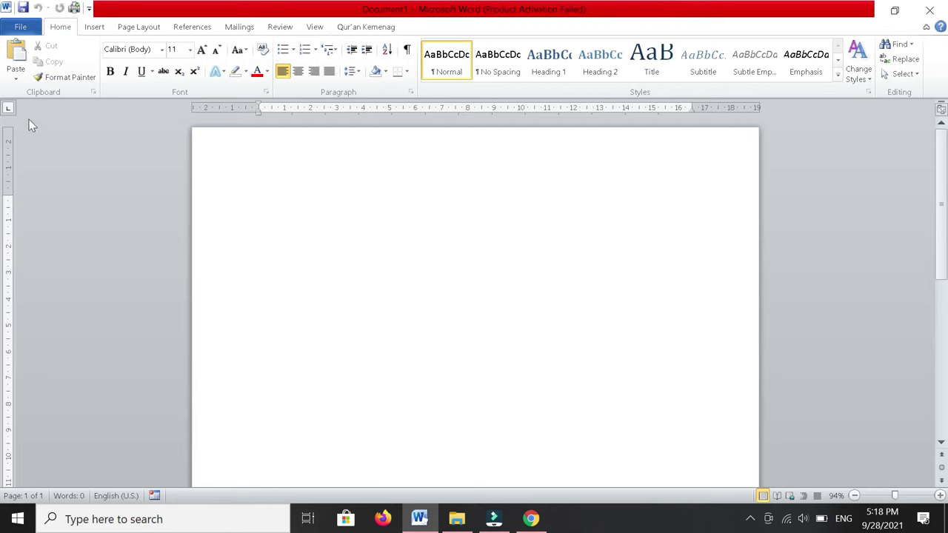
# Uncheck the Quran Kemenag in Ms Word COM add-in under Options > Add-Ins
pyautogui.click(17, 28)
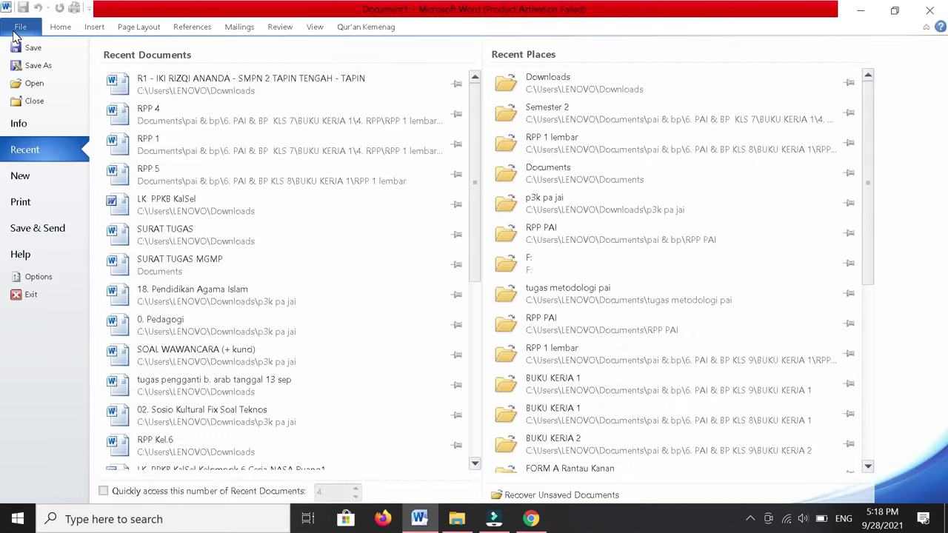
pyautogui.click(45, 280)
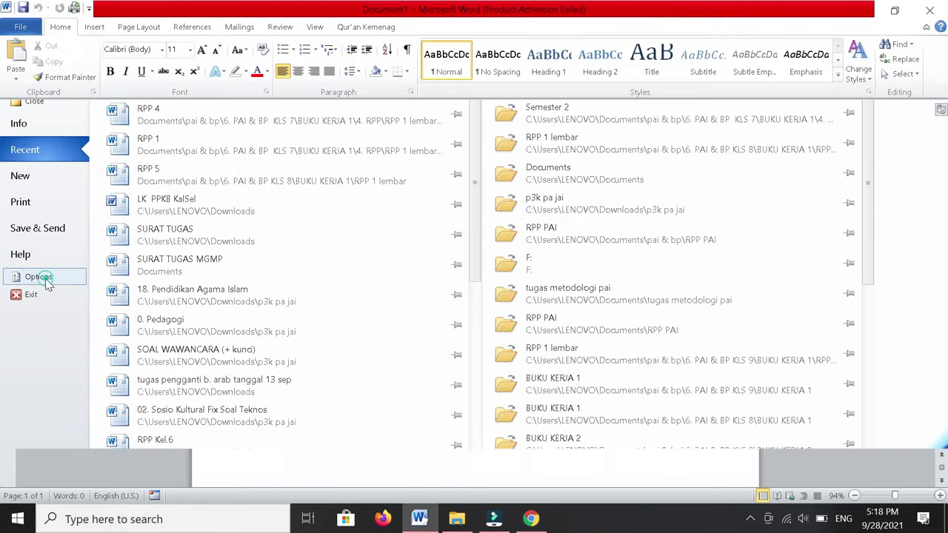
pyautogui.click(197, 205)
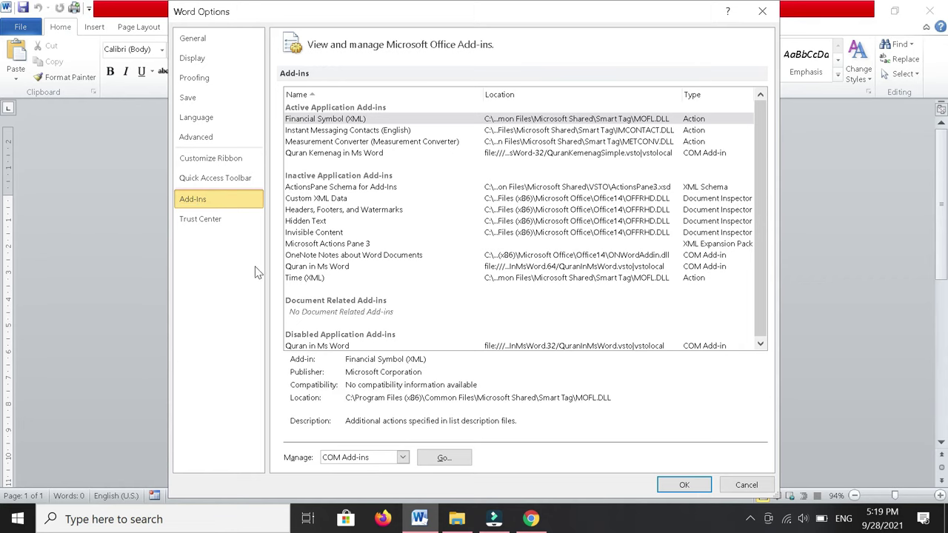
pyautogui.click(299, 154)
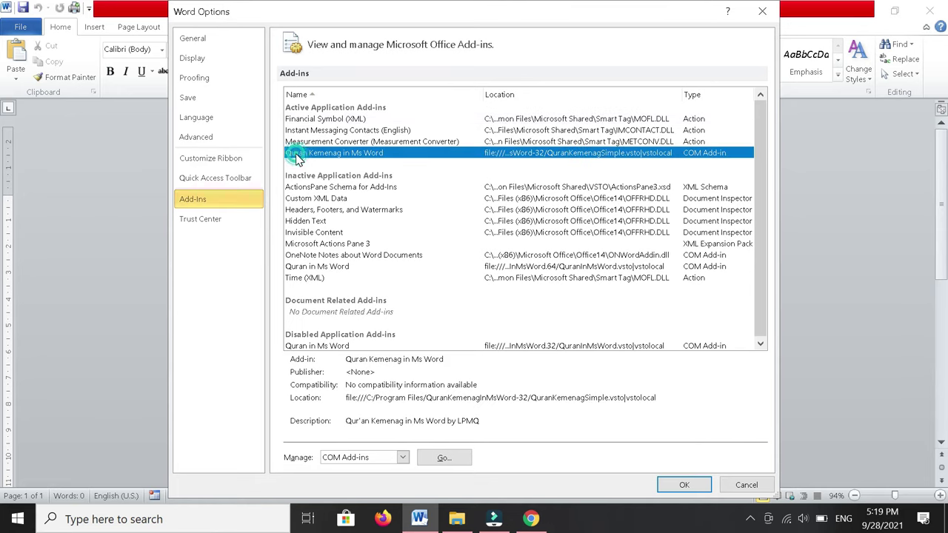
pyautogui.click(444, 458)
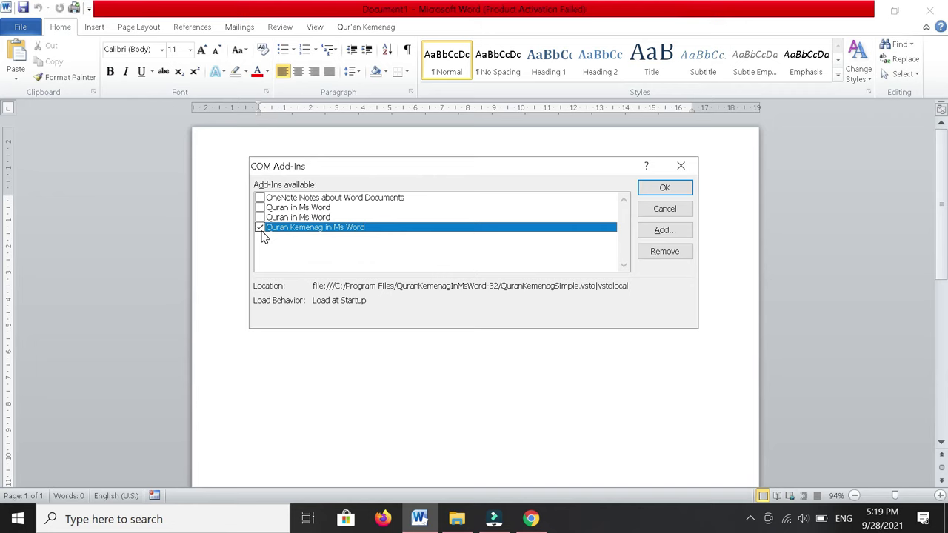
pyautogui.click(261, 230)
pyautogui.click(664, 188)
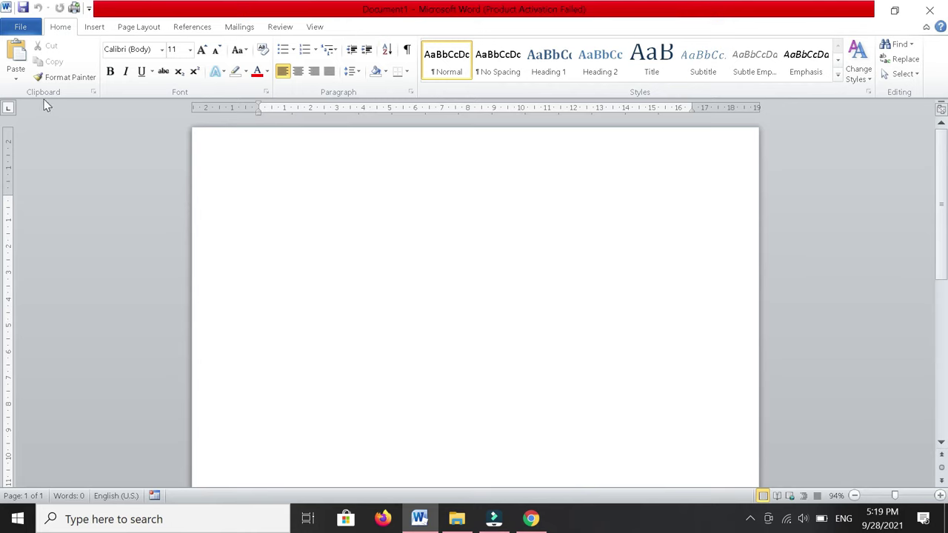
# Check the Quran Kemenag in Ms Word COM add-in again under Options > Add-Ins
pyautogui.click(20, 26)
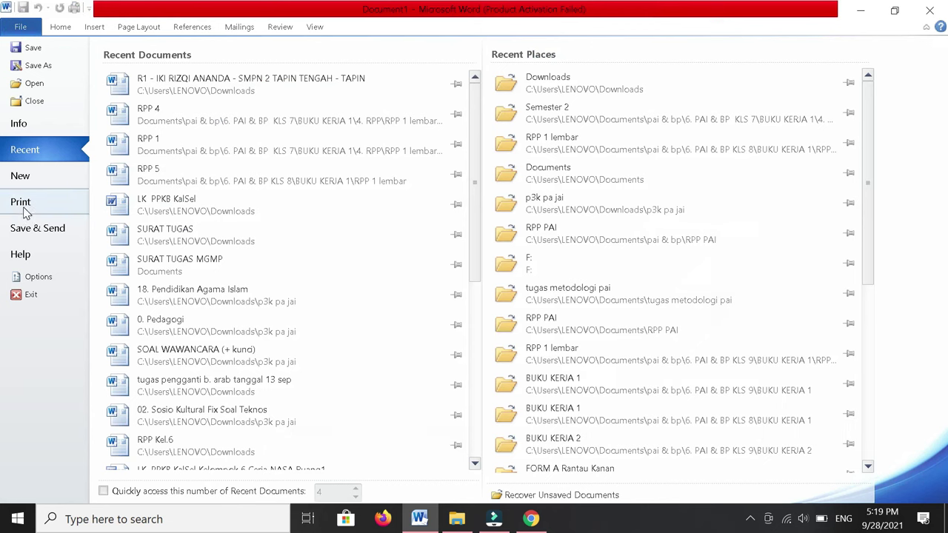
pyautogui.click(40, 278)
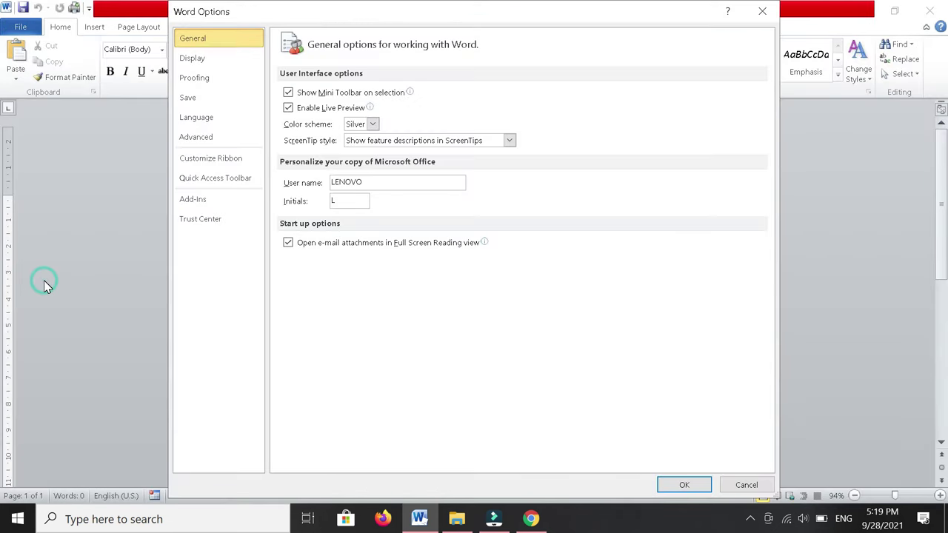
pyautogui.click(202, 205)
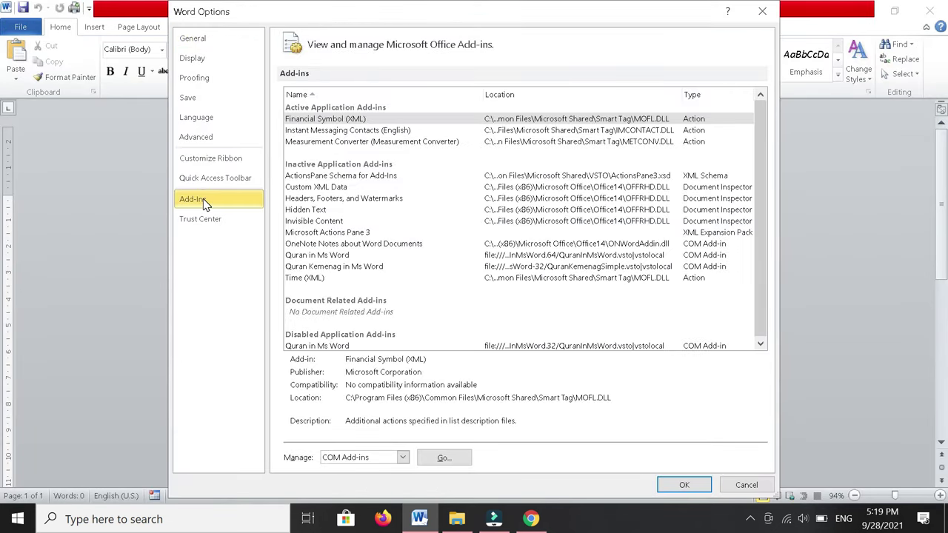
pyautogui.click(309, 267)
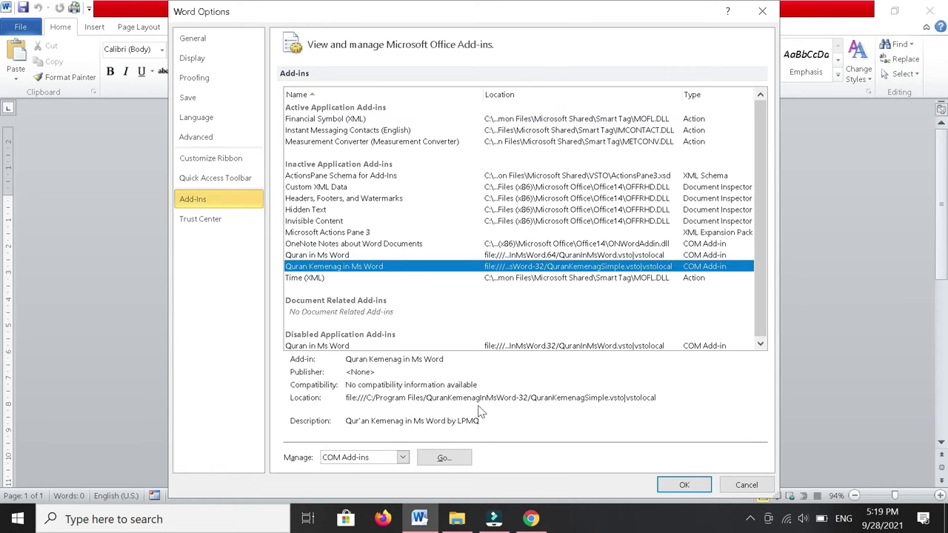
pyautogui.click(451, 460)
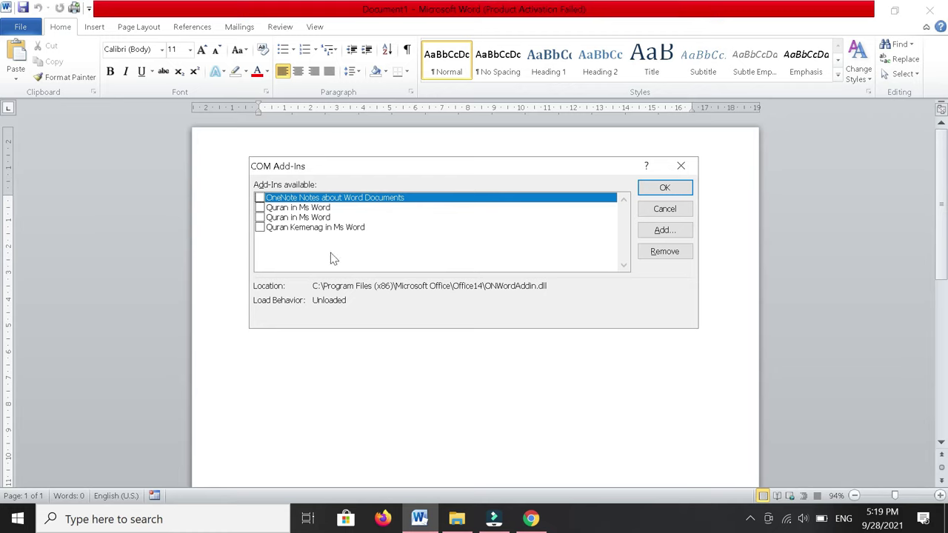
pyautogui.click(260, 228)
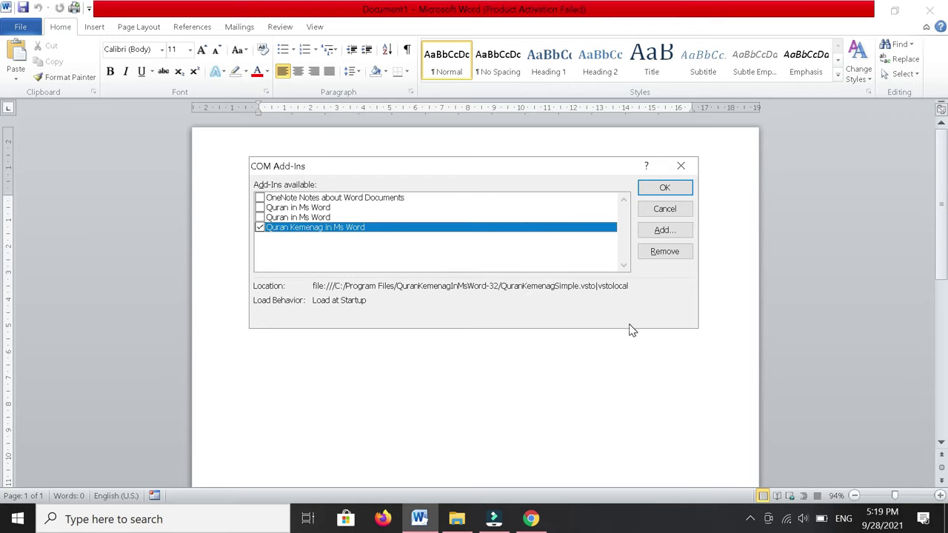
pyautogui.click(654, 190)
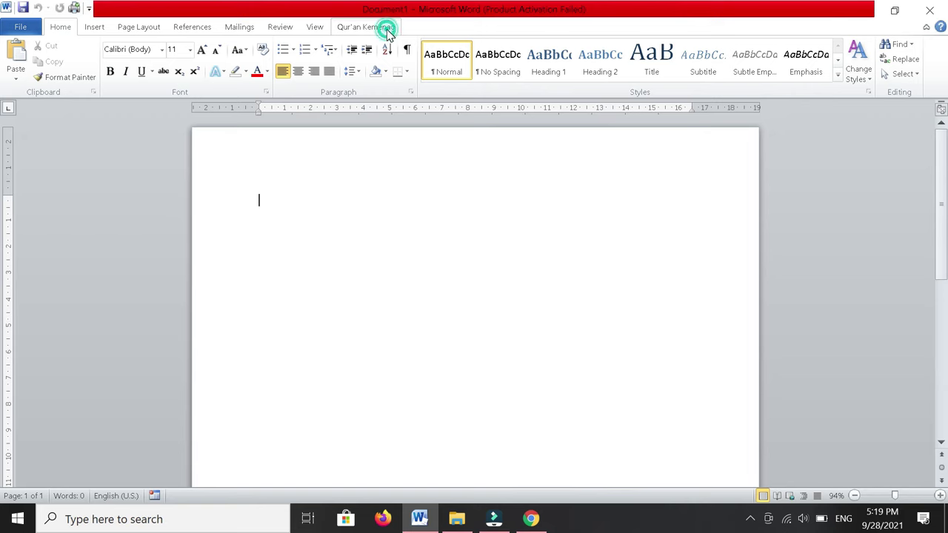
# Review the Qur'an Kemenag tab options, keeping verse size 14, translation font Arial, size 10
pyautogui.click(388, 30)
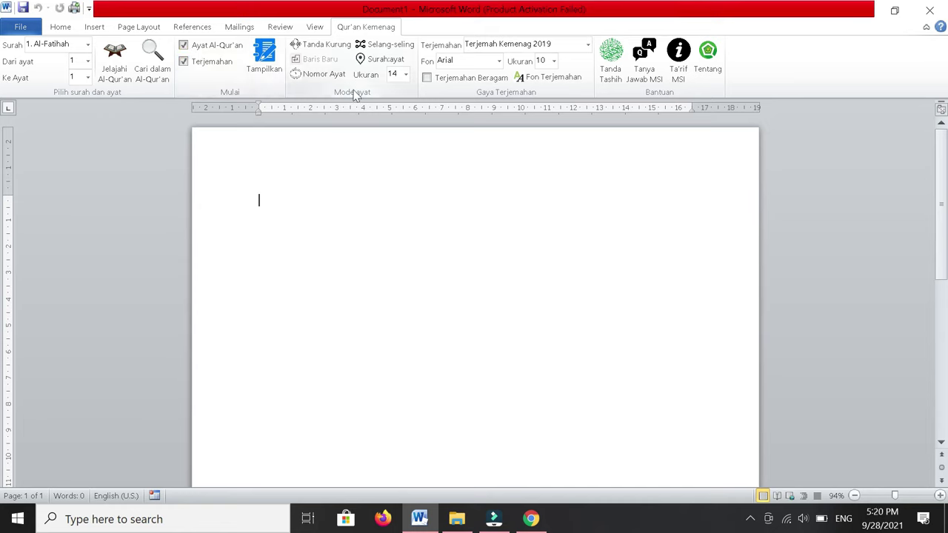
pyautogui.click(405, 75)
pyautogui.click(405, 75)
pyautogui.click(466, 63)
pyautogui.click(500, 63)
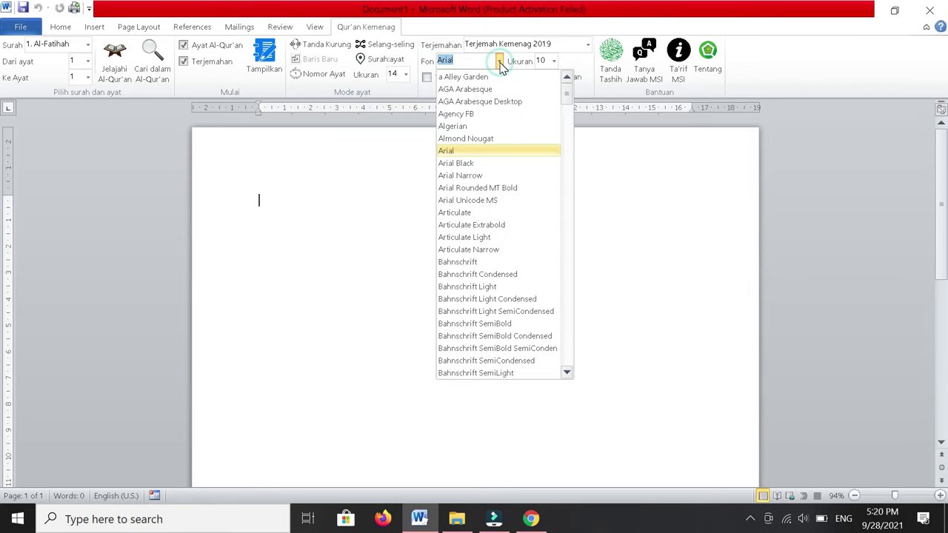
pyautogui.click(501, 63)
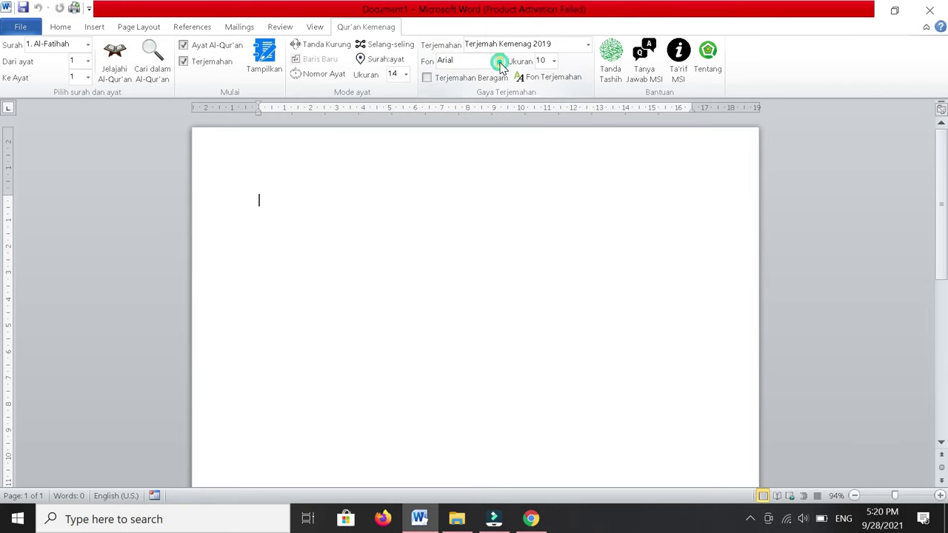
pyautogui.click(554, 62)
pyautogui.click(555, 63)
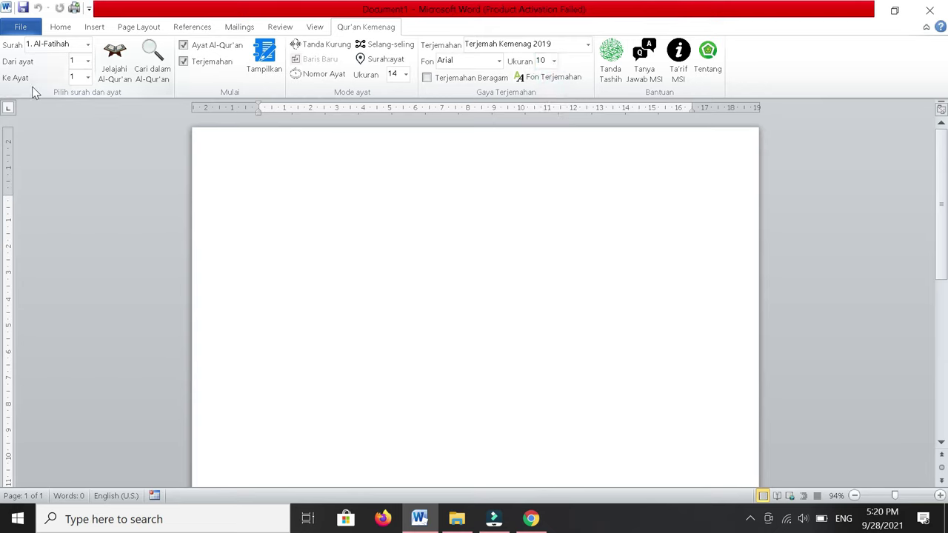
# Choose surah 2. Al-Baqarah, set the starting verse to 183, and enable Nomor Ayat
pyautogui.click(87, 46)
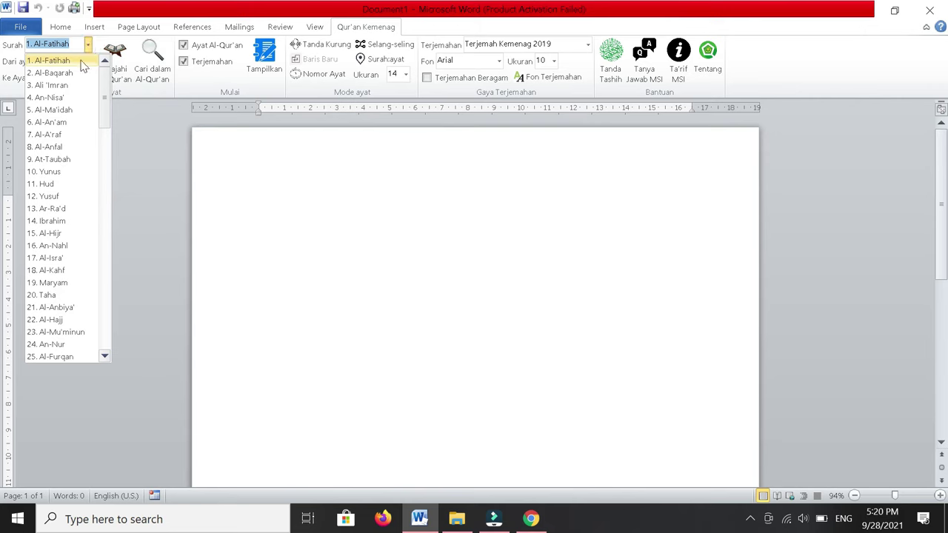
pyautogui.click(79, 69)
pyautogui.click(78, 60)
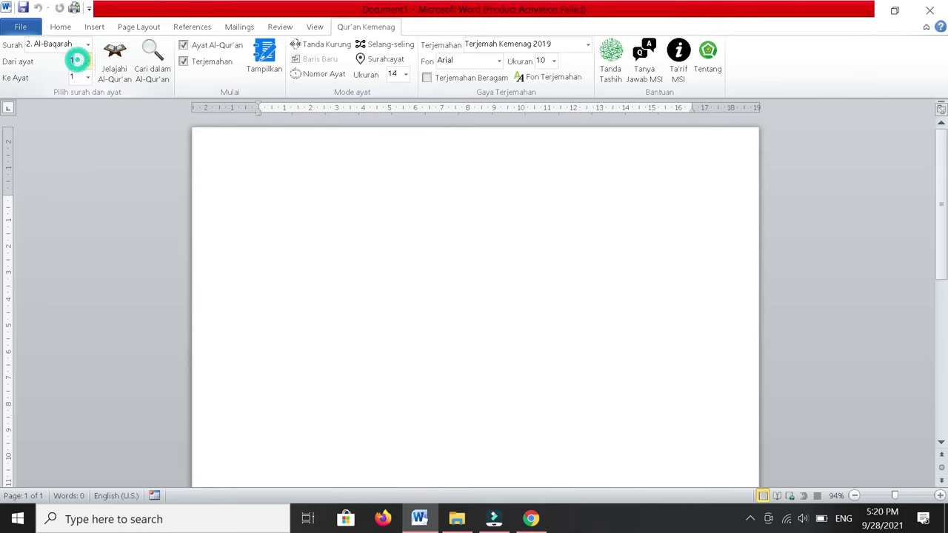
pyautogui.write('183')
pyautogui.press('Return')
pyautogui.click(300, 78)
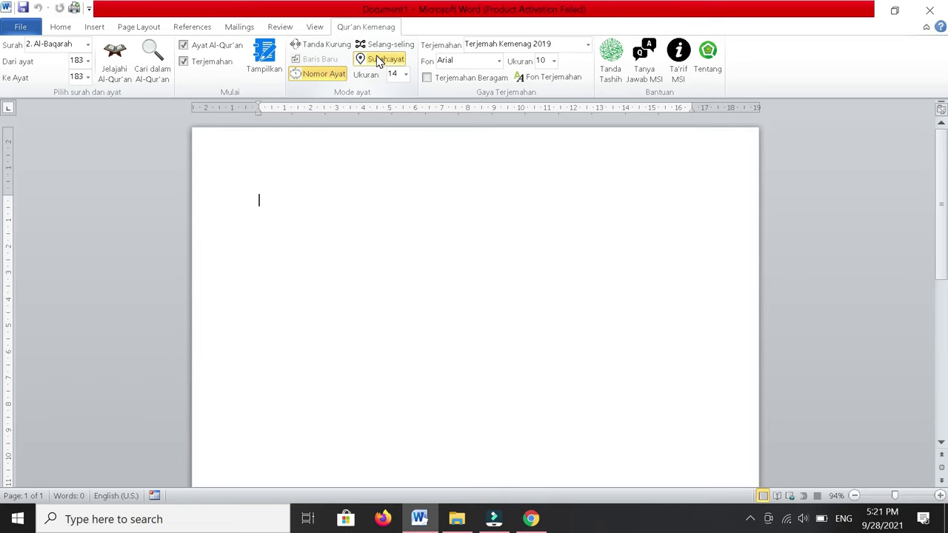
# Insert Al-Baqarah 2:183 with its Terjemah Kemenag 2019 translation using Tampilkan
pyautogui.click(272, 67)
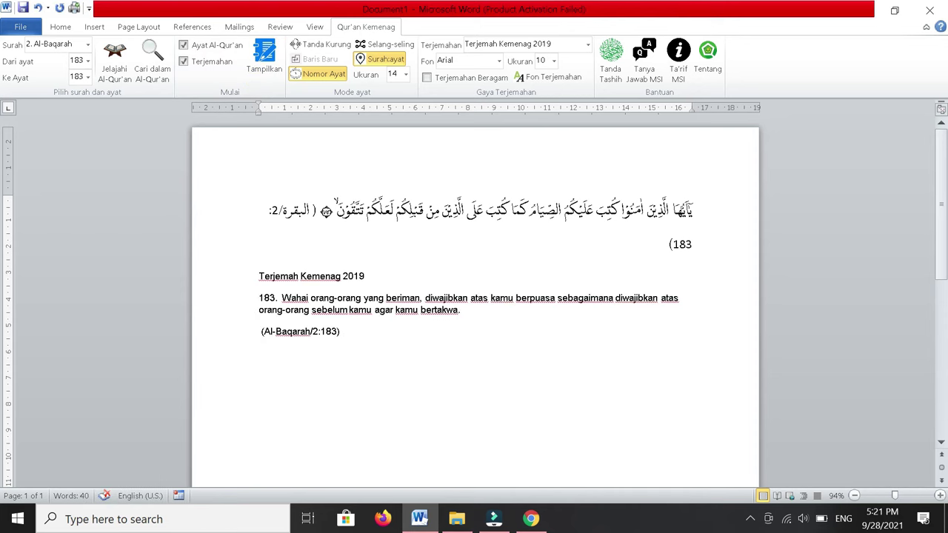